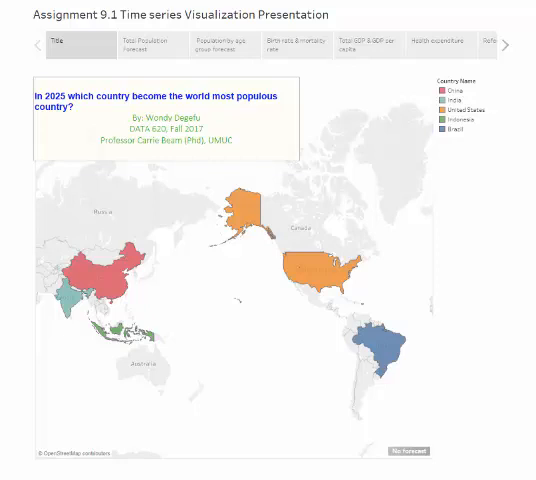
Show the Total Population Forecast story point with populations forecast through 2025
left_click(145, 44)
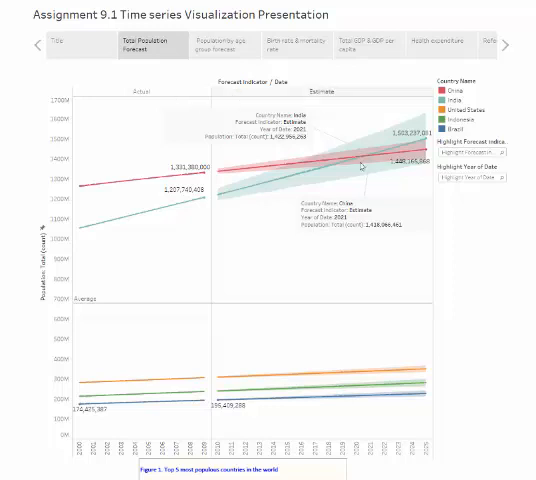
mouse_move(366, 163)
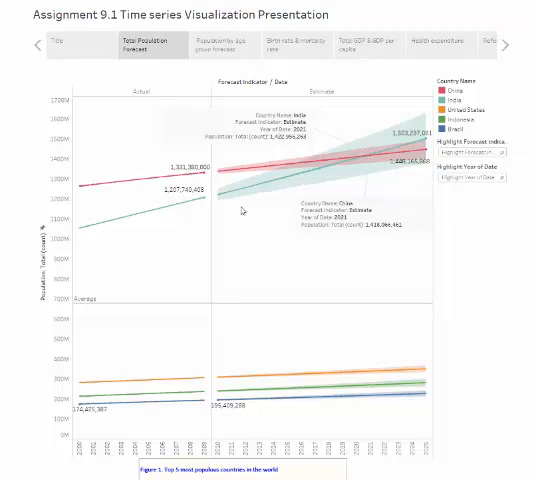
Show the Population by age group forecast story point with per-country charts
mouse_move(237, 212)
left_click(220, 44)
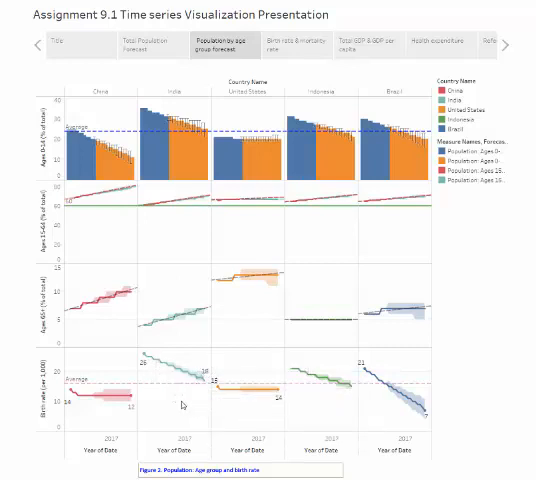
Return to Total Population Forecast, highlight India's line, then clear the highlight and annotation selection
left_click(145, 44)
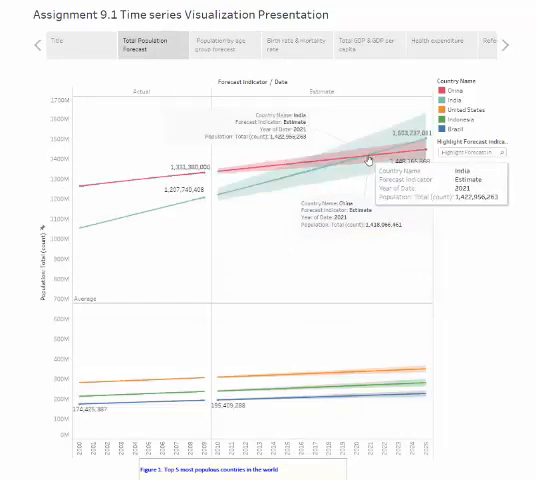
left_click(370, 157)
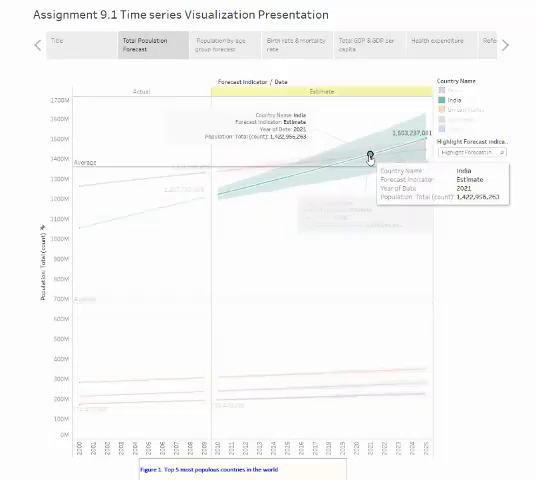
left_click(296, 120)
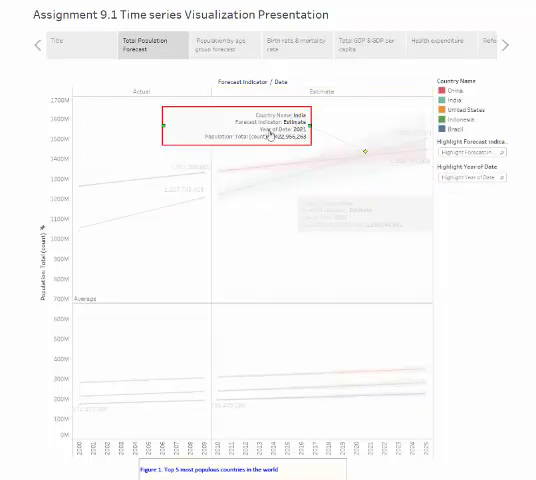
left_click(388, 189)
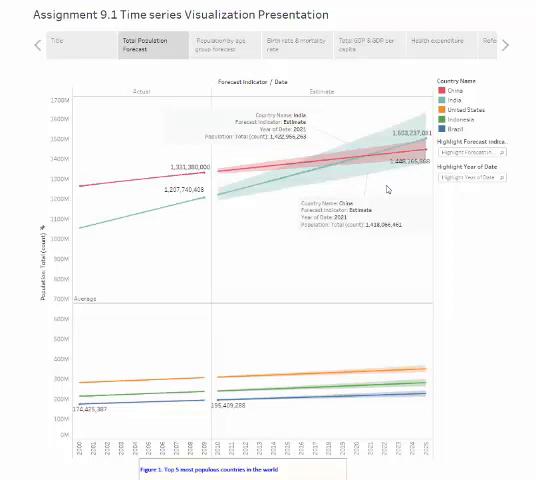
Revisit the age group point, briefly highlight the United States birth rate, then advance to Birth rate & mortality rate
left_click(220, 44)
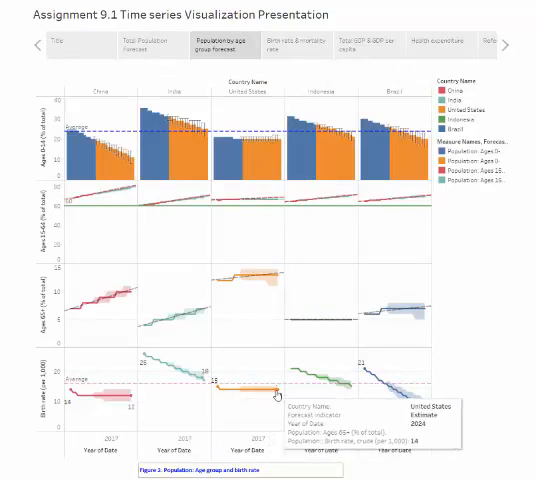
left_click(277, 395)
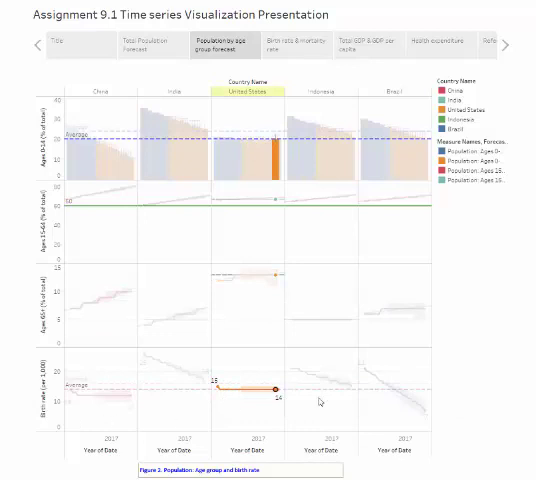
left_click(415, 371)
mouse_move(364, 369)
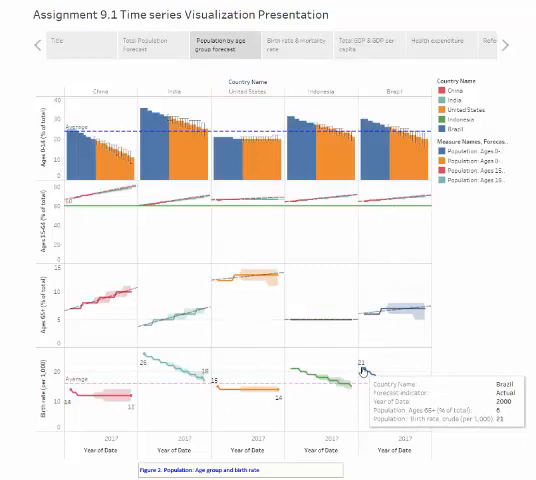
key("Right")
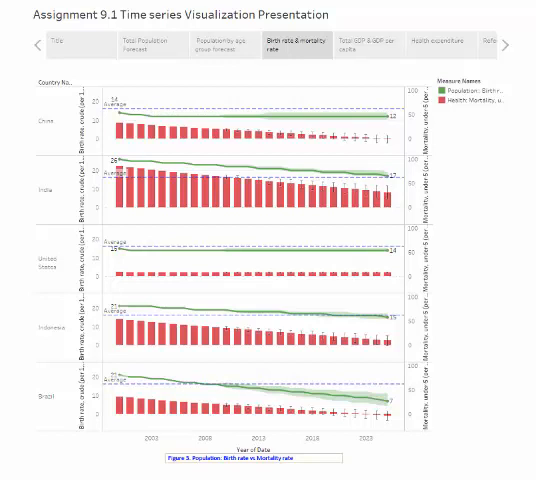
Highlight China, India, China again, then the United States birth and mortality rates
left_click(55, 130)
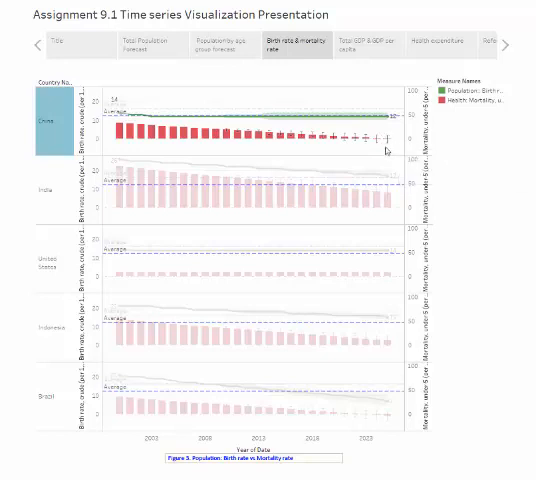
left_click(61, 197)
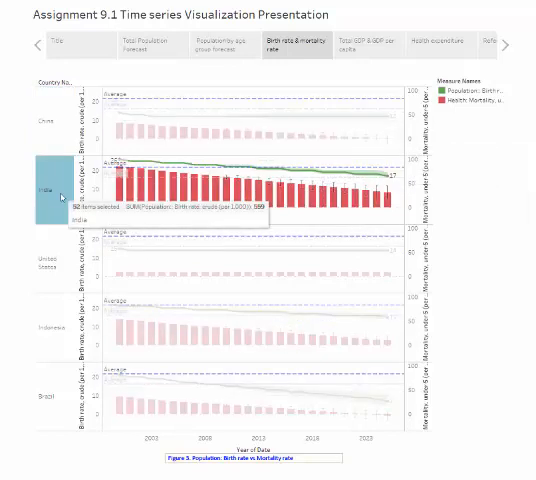
mouse_move(302, 190)
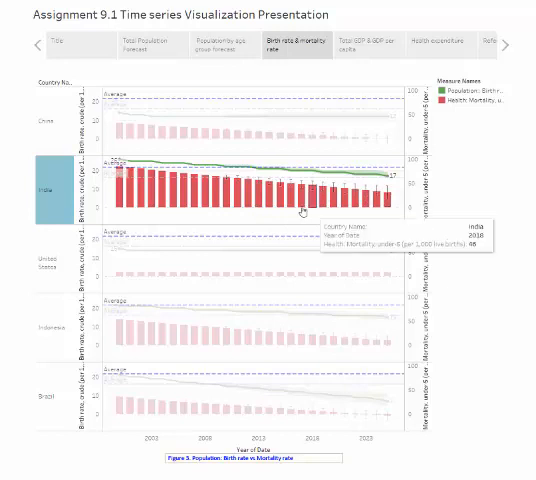
left_click(43, 127)
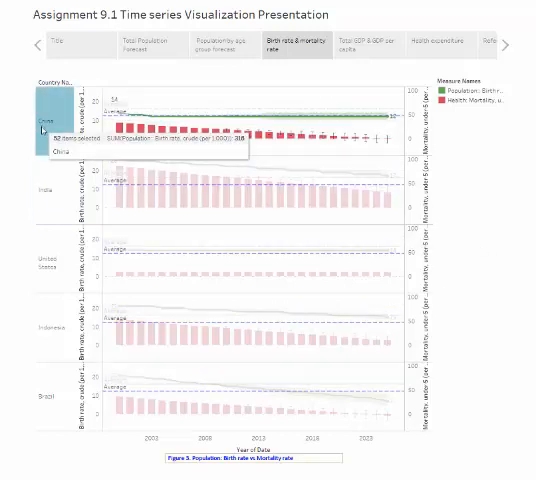
left_click(49, 262)
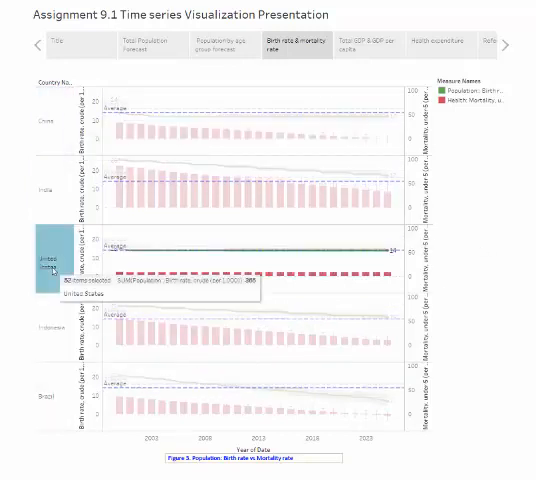
mouse_move(248, 273)
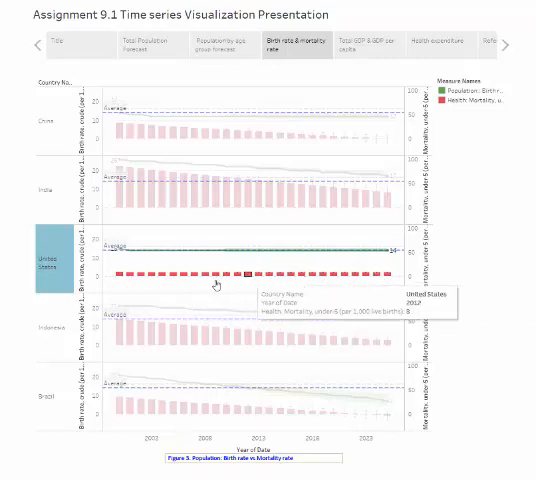
Advance to Total GDP & GDP per capita and highlight the United States 2010 figures
key("Right")
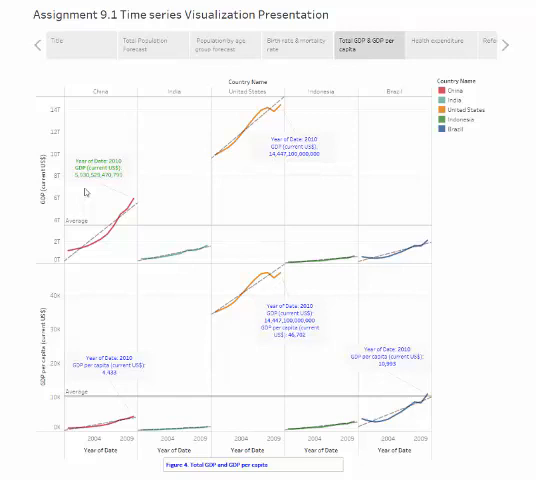
mouse_move(277, 276)
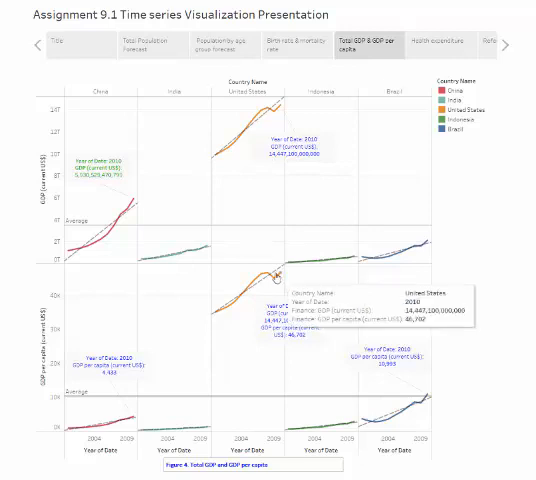
left_click(280, 276)
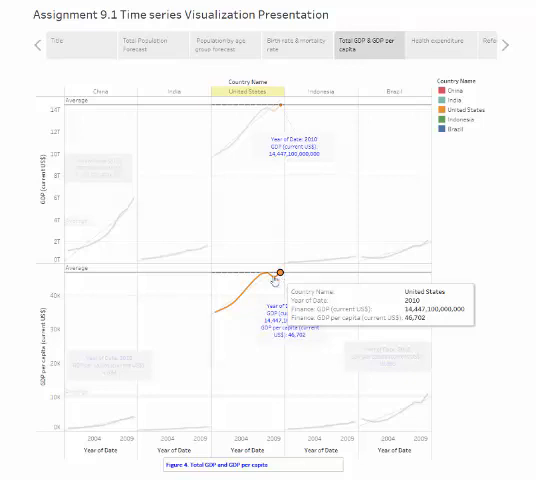
Advance to the Health expenditure story point on the way to References
key("Right")
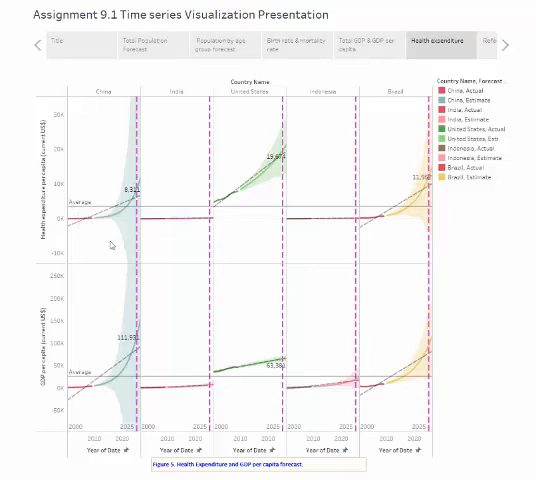
key("Right")
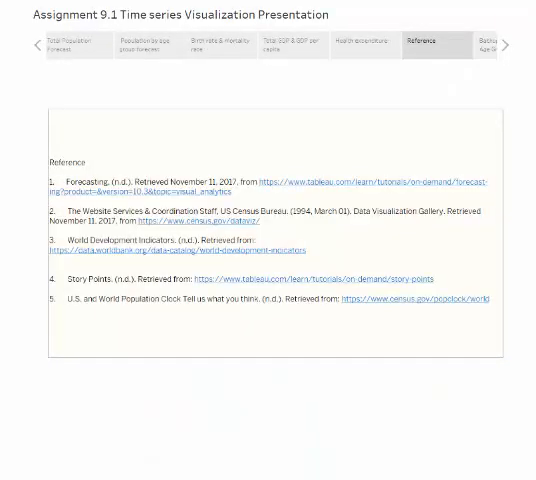